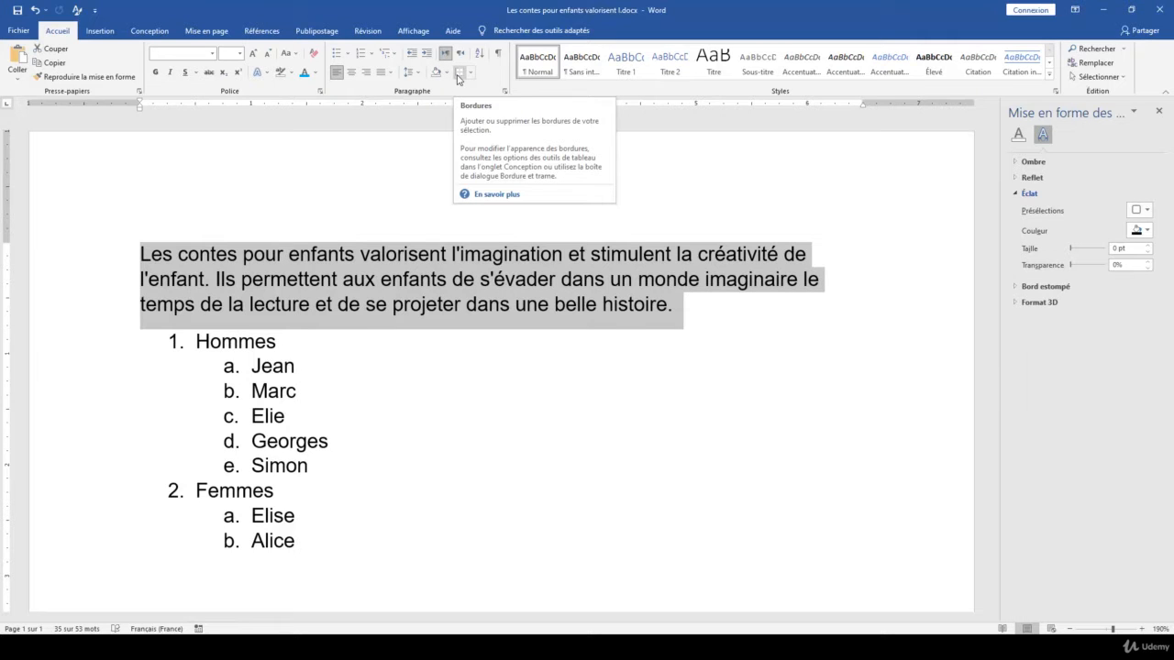
Step: Apply outside borders (Bordures extérieures) to the selected opening paragraph
{"action": "left_click", "coordinate": [470, 74]}
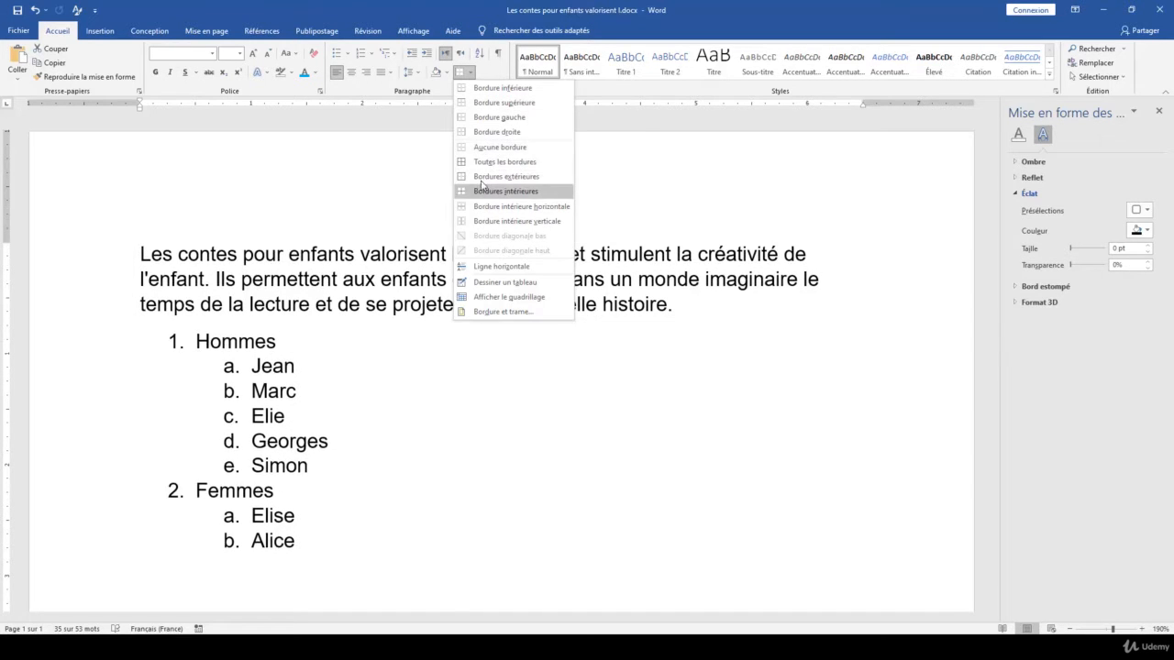
{"action": "left_click", "coordinate": [503, 177]}
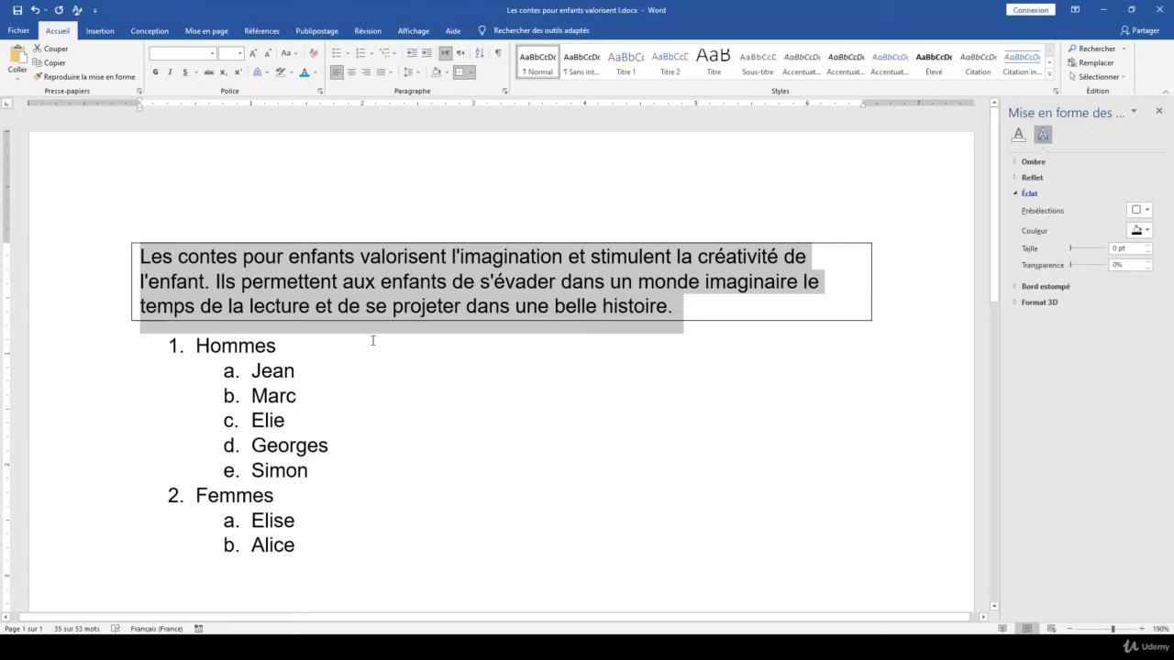
Step: Set the paragraph border's line style to the finely dashed line in the Bordure et trame settings
{"action": "left_click", "coordinate": [472, 73]}
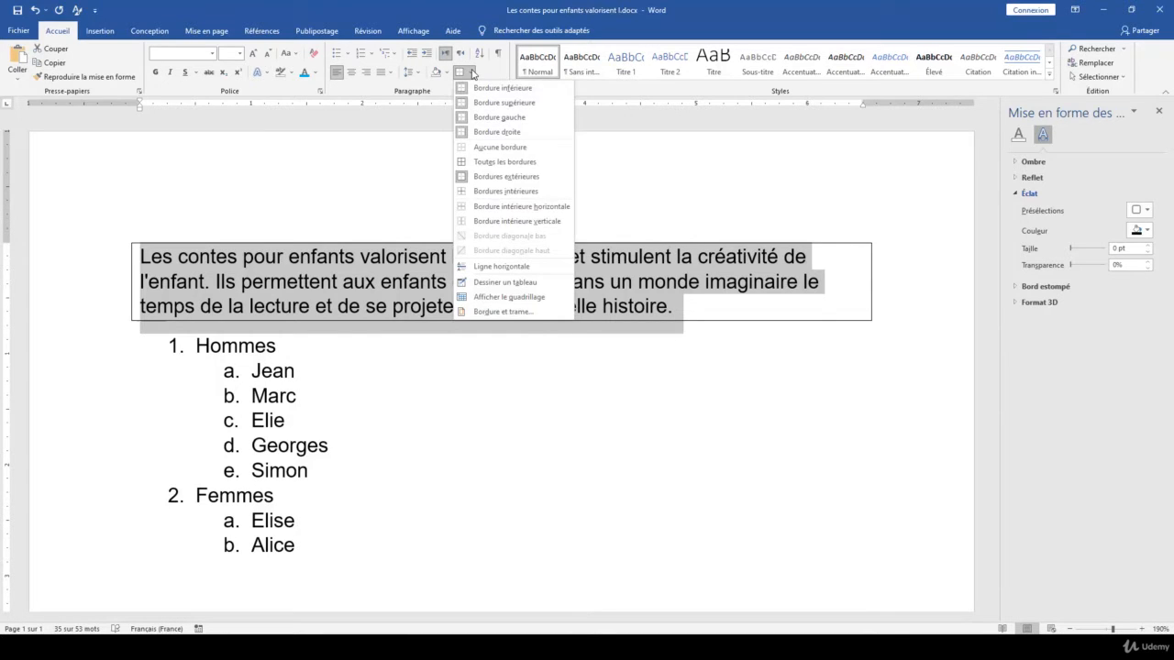
{"action": "left_click", "coordinate": [498, 313]}
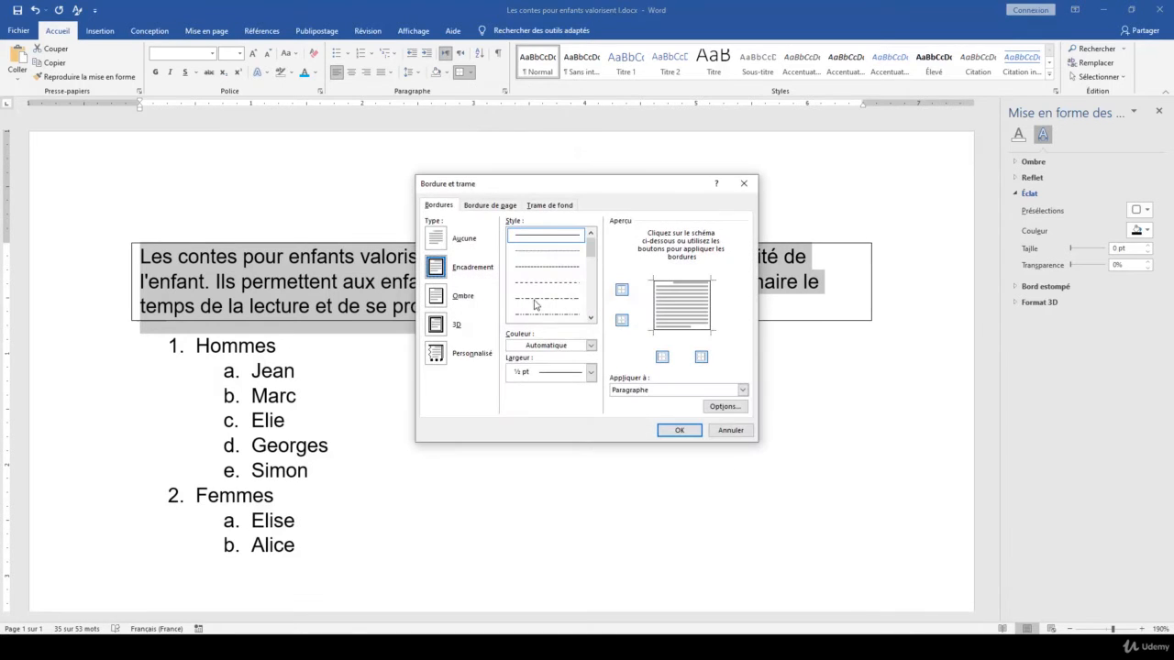
{"action": "left_click_drag", "start_coordinate": [590, 247], "coordinate": [592, 260]}
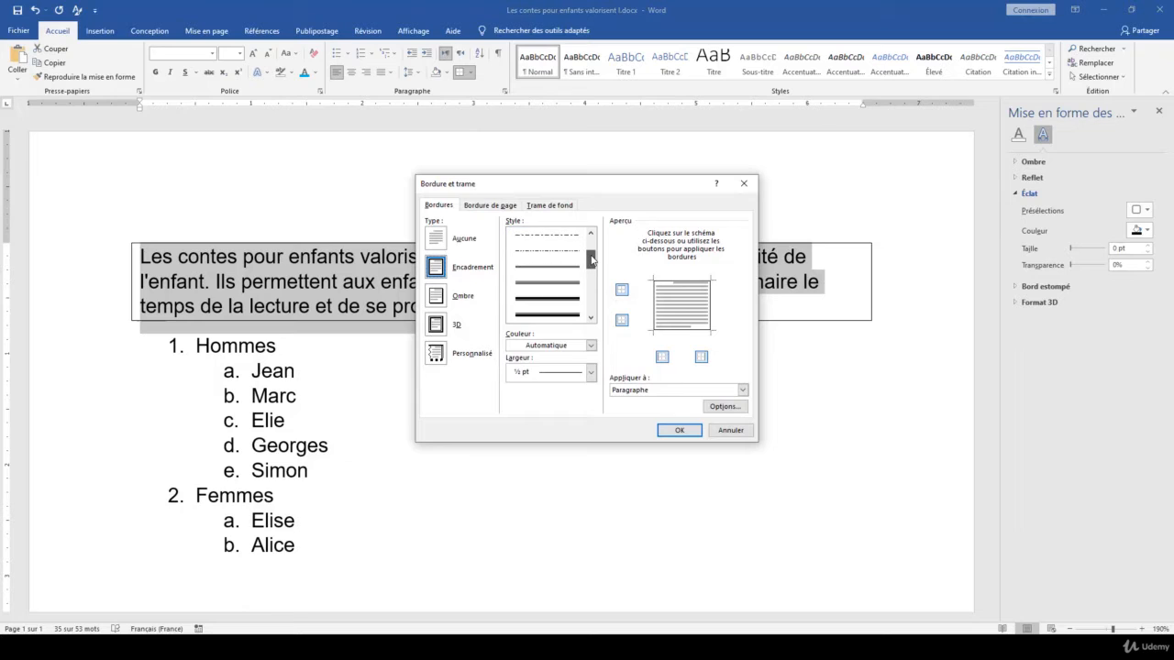
{"action": "left_click", "coordinate": [553, 312]}
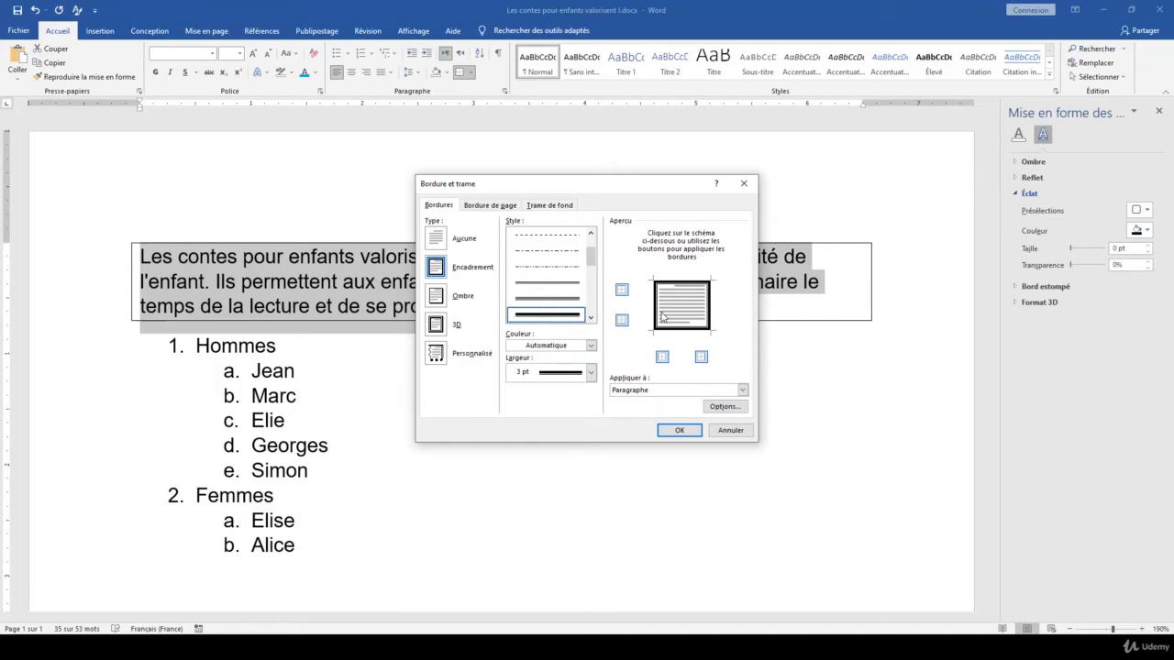
{"action": "left_click", "coordinate": [572, 270]}
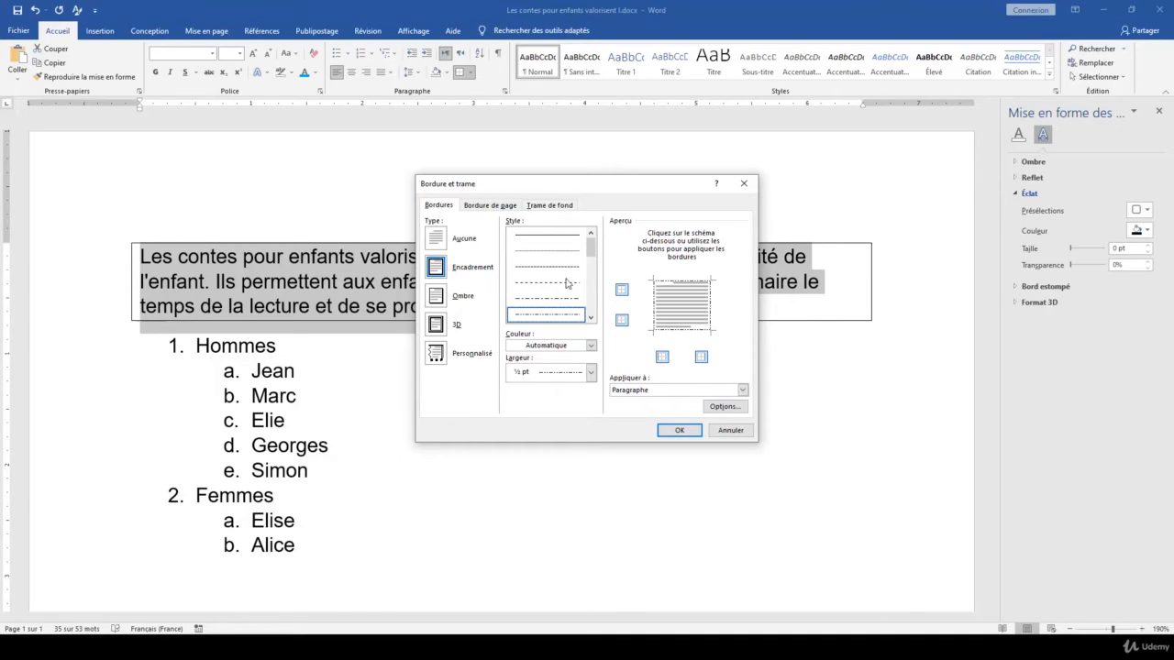
{"action": "left_click", "coordinate": [567, 284]}
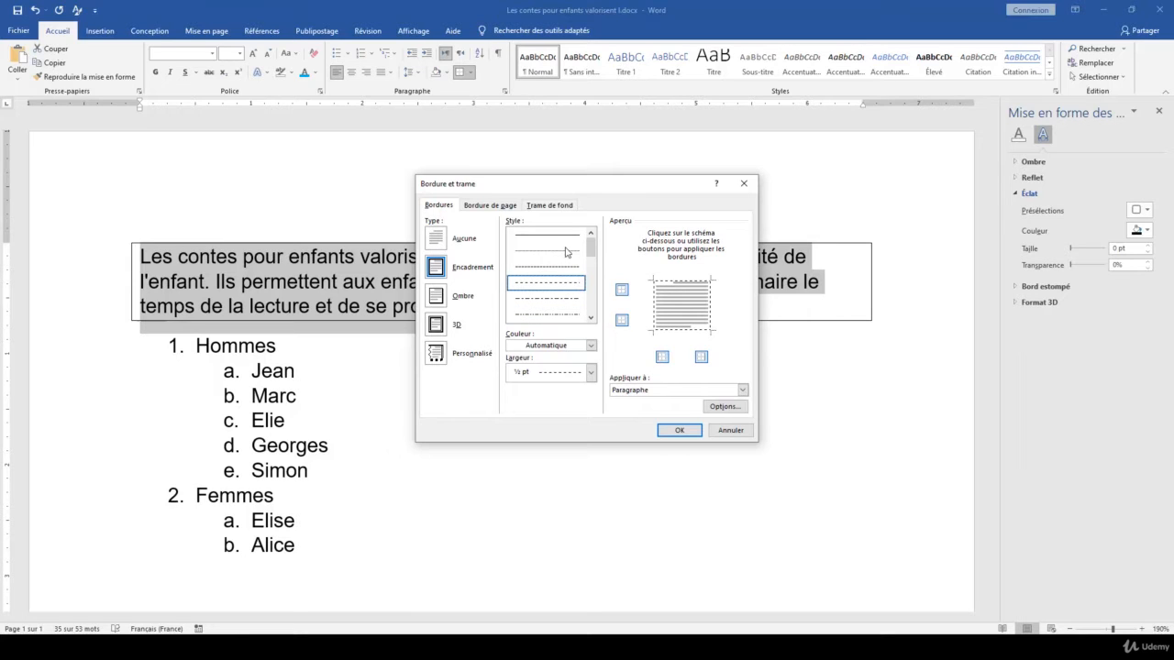
{"action": "left_click", "coordinate": [566, 253]}
{"action": "left_click", "coordinate": [563, 268]}
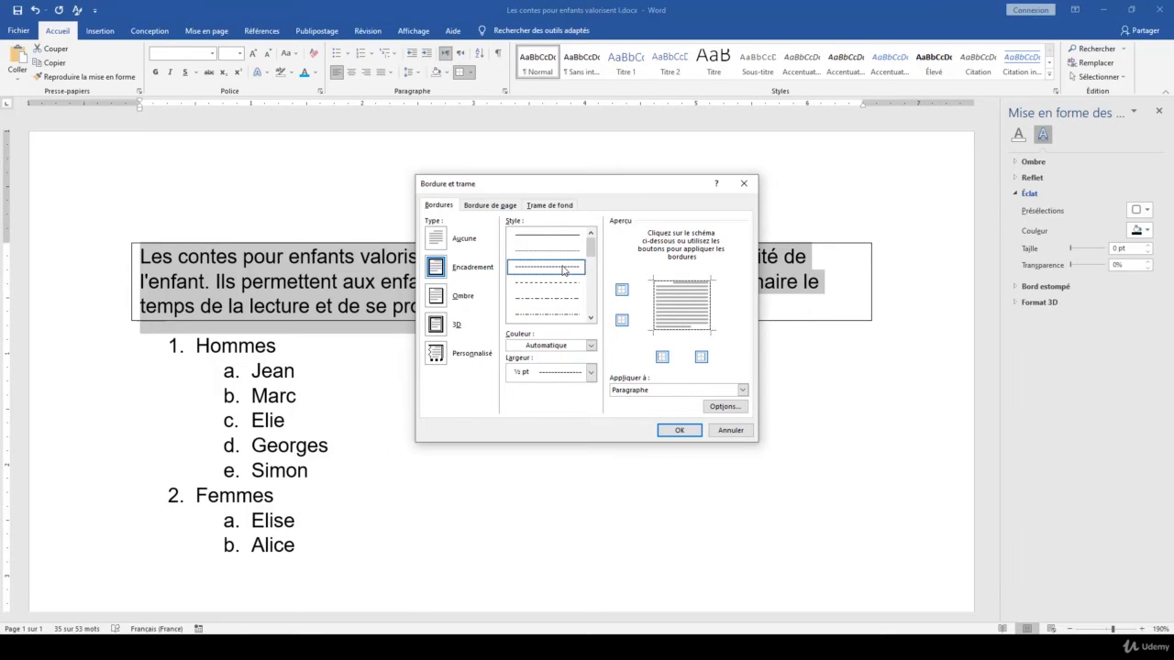
Step: Set the paragraph border's colour to standard red and its width to 2 ¼ pt
{"action": "left_click", "coordinate": [591, 347]}
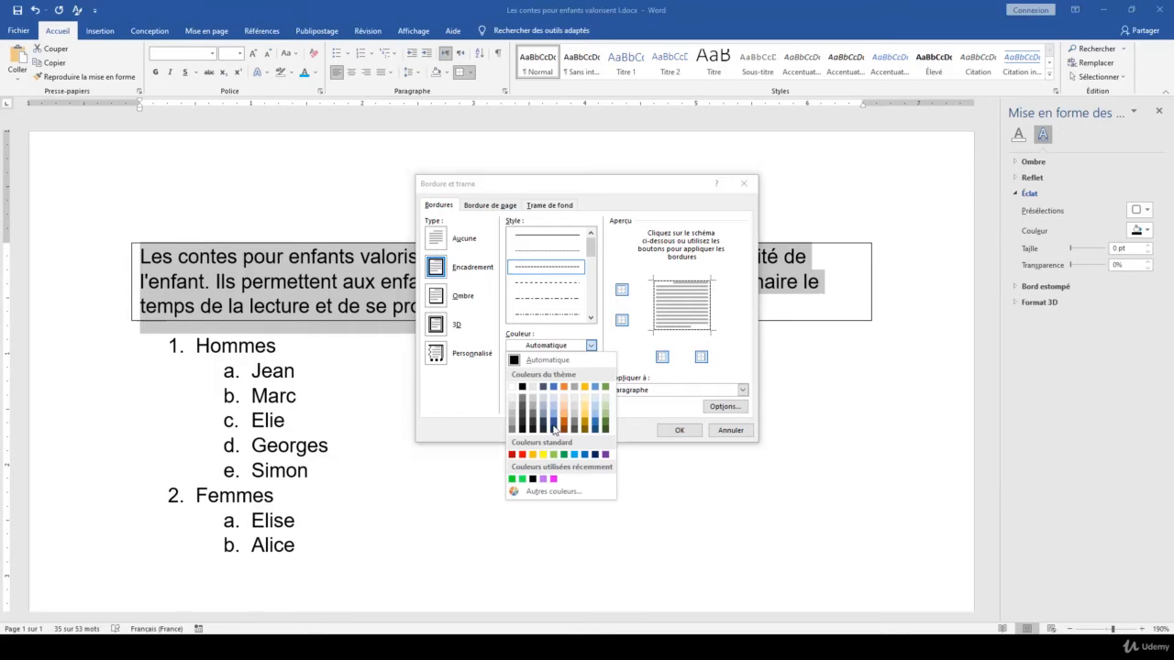
{"action": "left_click", "coordinate": [522, 455]}
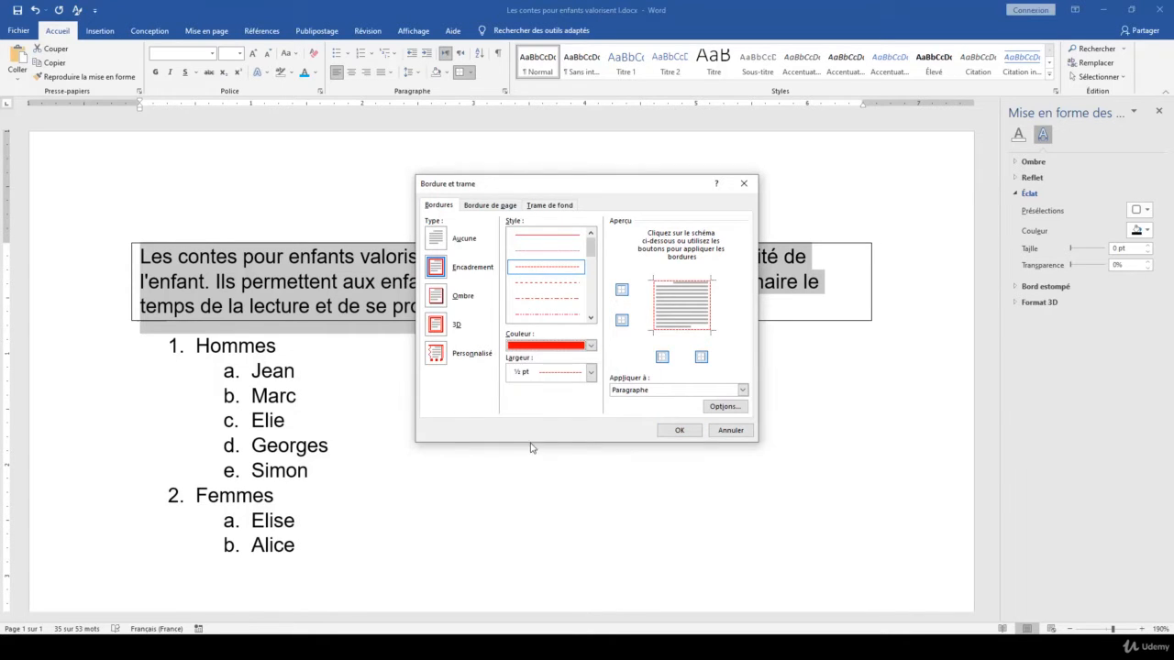
{"action": "left_click", "coordinate": [592, 374]}
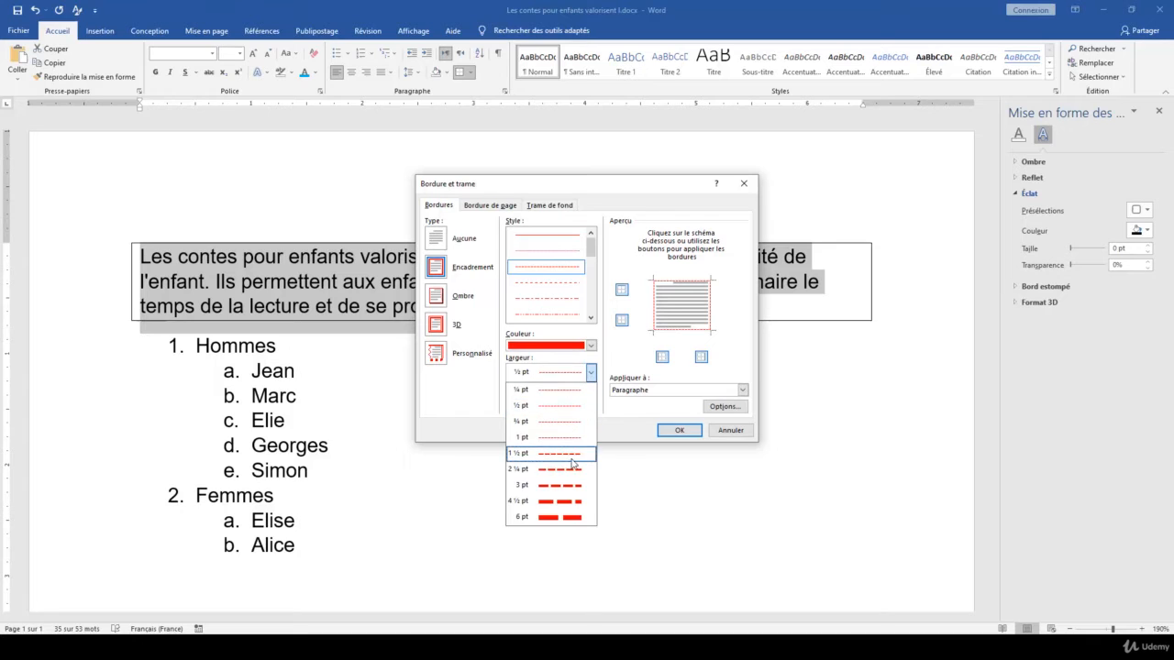
{"action": "left_click", "coordinate": [570, 469]}
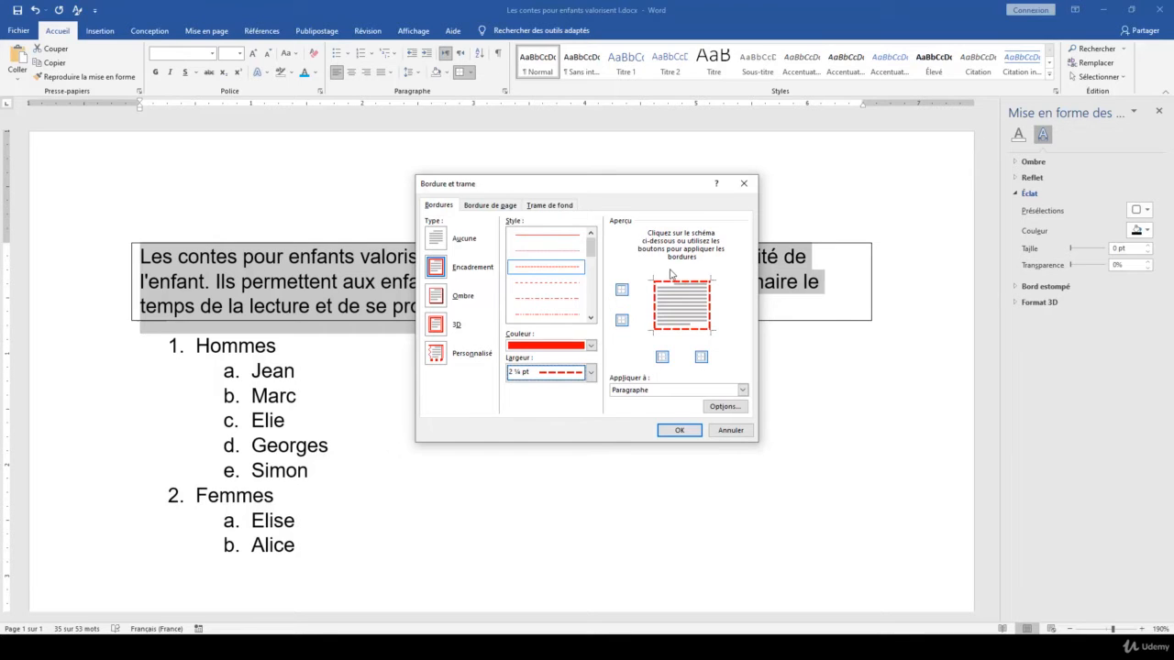
Step: Try removing all four sides of the border in the preview, and add each side back
{"action": "left_click", "coordinate": [621, 291]}
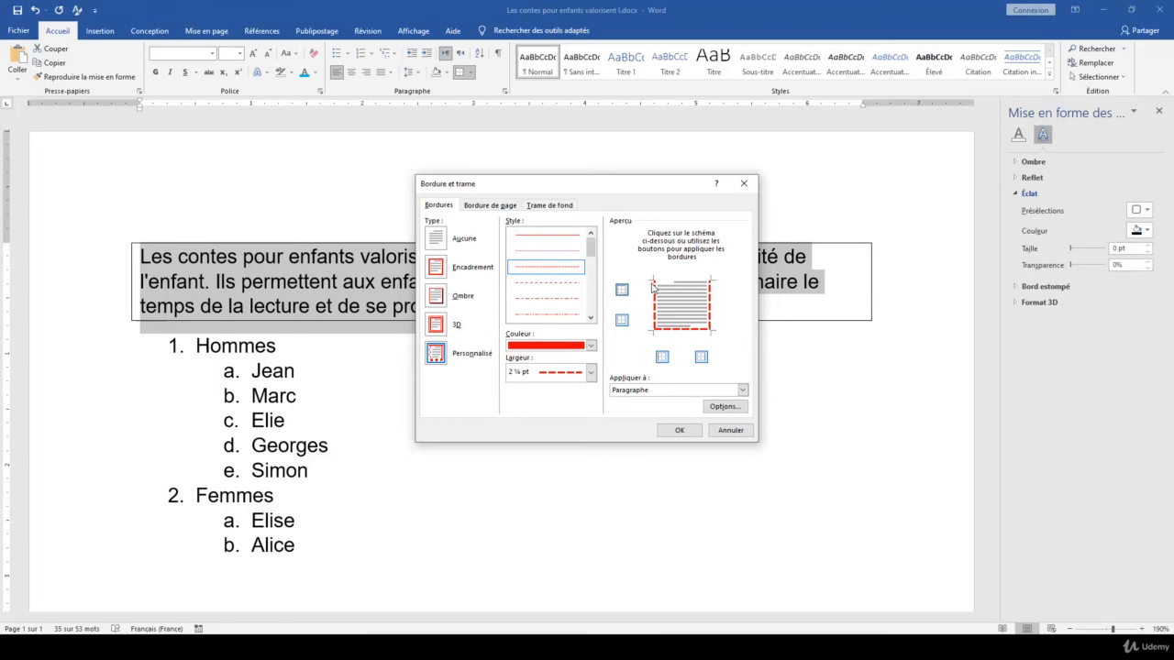
{"action": "left_click", "coordinate": [623, 321]}
{"action": "left_click", "coordinate": [662, 356]}
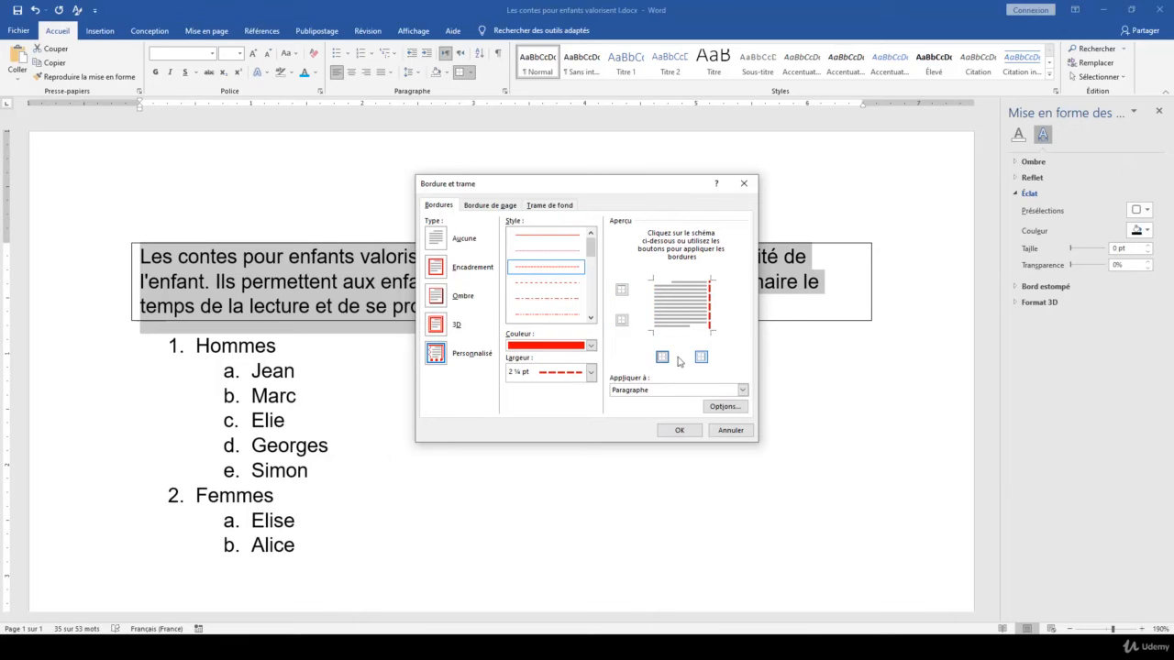
{"action": "left_click", "coordinate": [700, 357]}
{"action": "left_click", "coordinate": [654, 296]}
{"action": "left_click", "coordinate": [685, 282]}
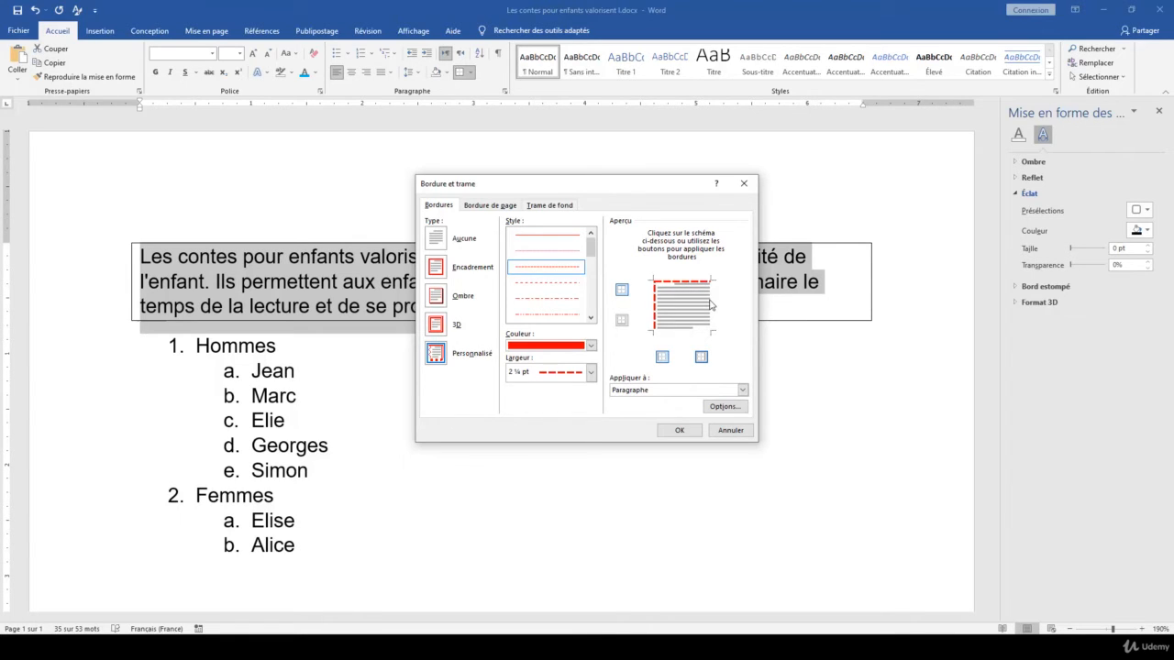
{"action": "left_click", "coordinate": [709, 303]}
{"action": "left_click", "coordinate": [686, 328]}
Step: Try removing the top and bottom borders in the preview, and restore both
{"action": "left_click", "coordinate": [623, 288]}
{"action": "left_click", "coordinate": [623, 317]}
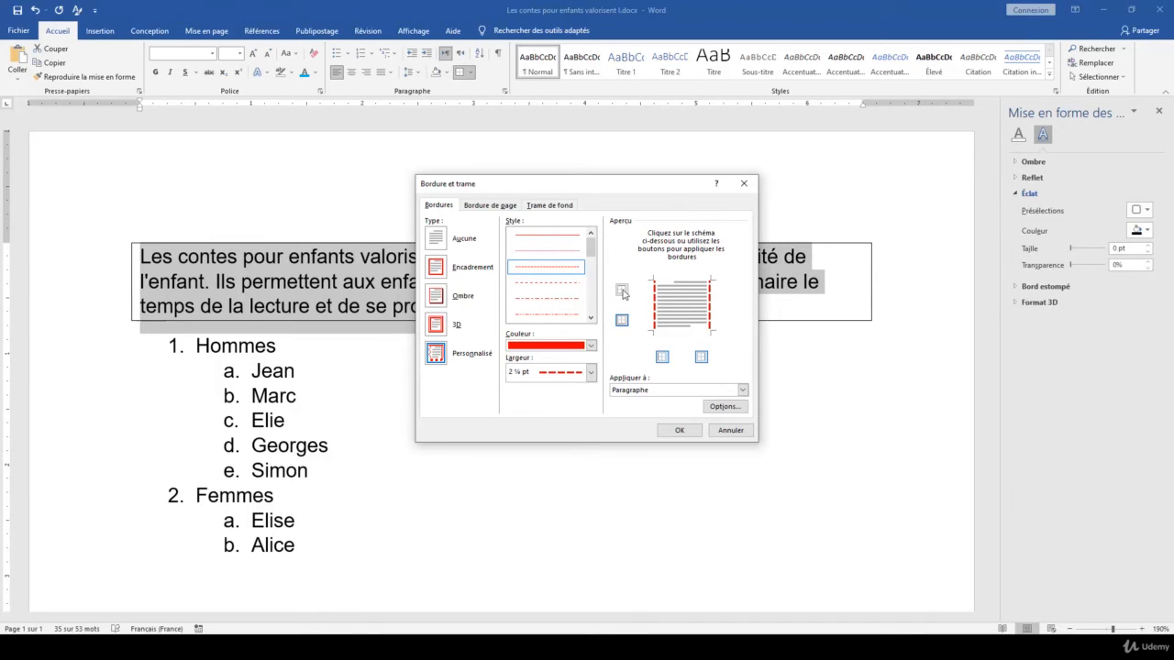
{"action": "left_click", "coordinate": [623, 290]}
{"action": "left_click", "coordinate": [622, 319]}
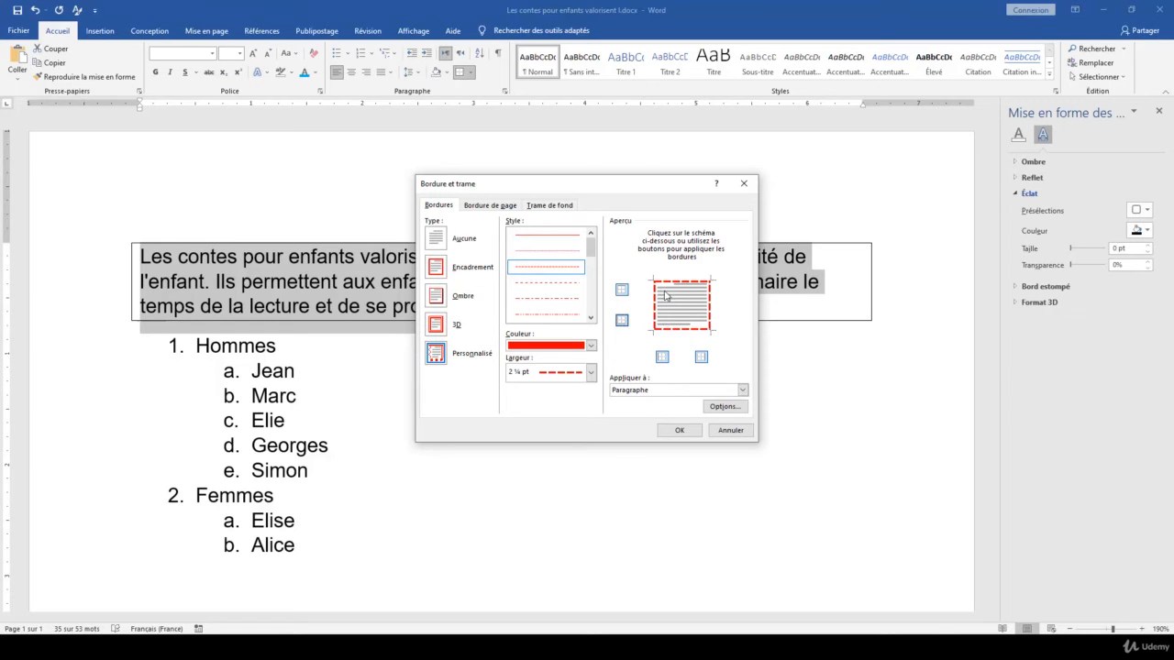
Step: Apply the red dashed border to the paragraph and recheck its settings in the Bordure et trame dialog
{"action": "left_click", "coordinate": [679, 430]}
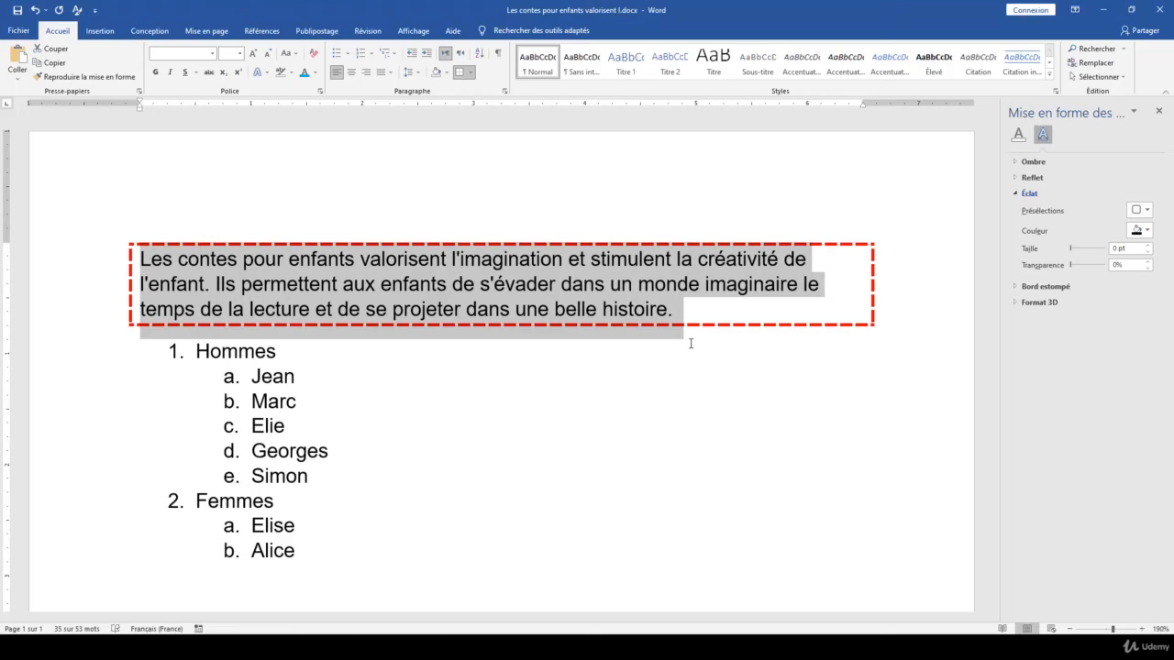
{"action": "left_click", "coordinate": [471, 72]}
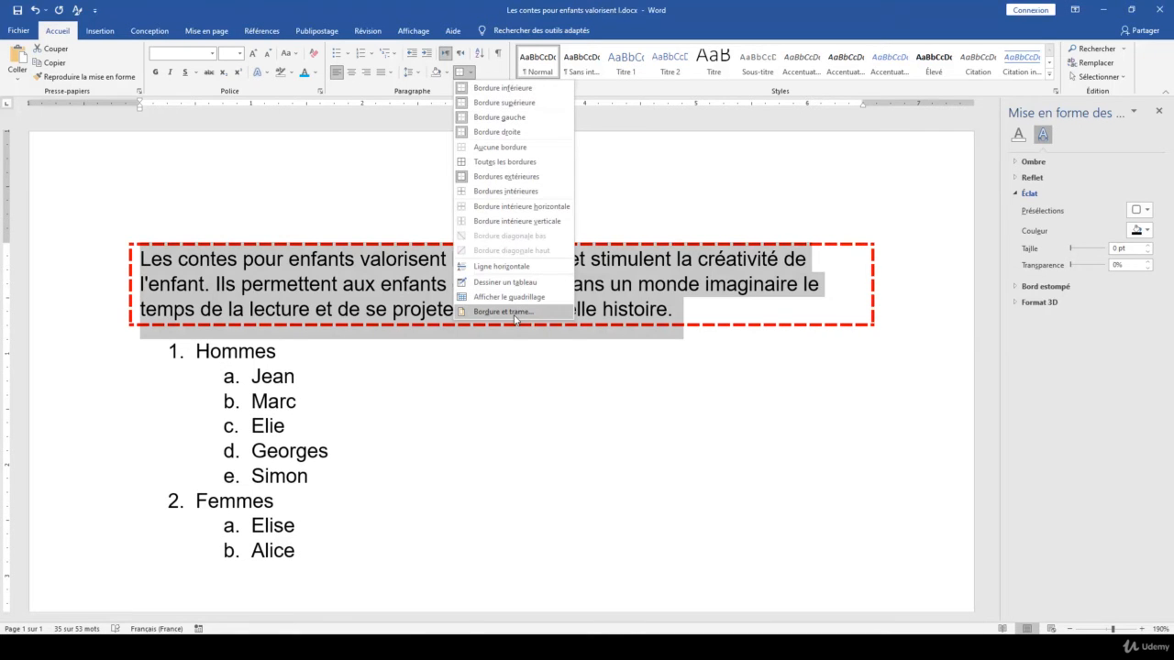
{"action": "left_click", "coordinate": [514, 313]}
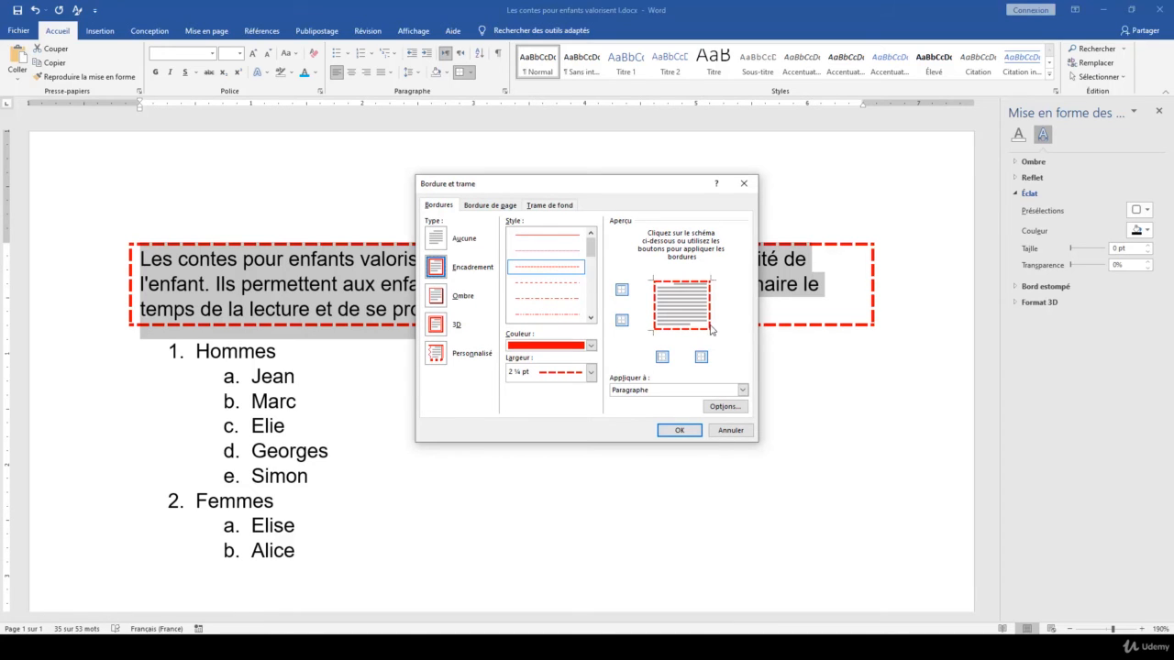
{"action": "left_click", "coordinate": [679, 431]}
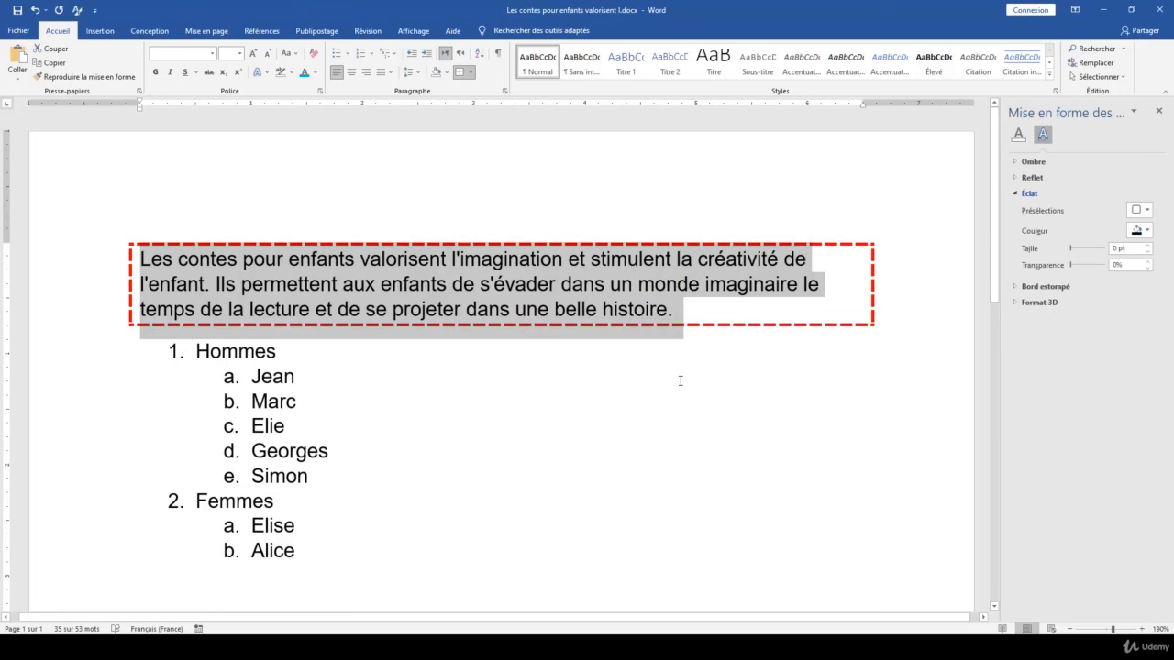
Step: Remove the paragraph's top, bottom and right borders in the Bordure et trame preview, keeping only the left one
{"action": "left_click", "coordinate": [470, 72]}
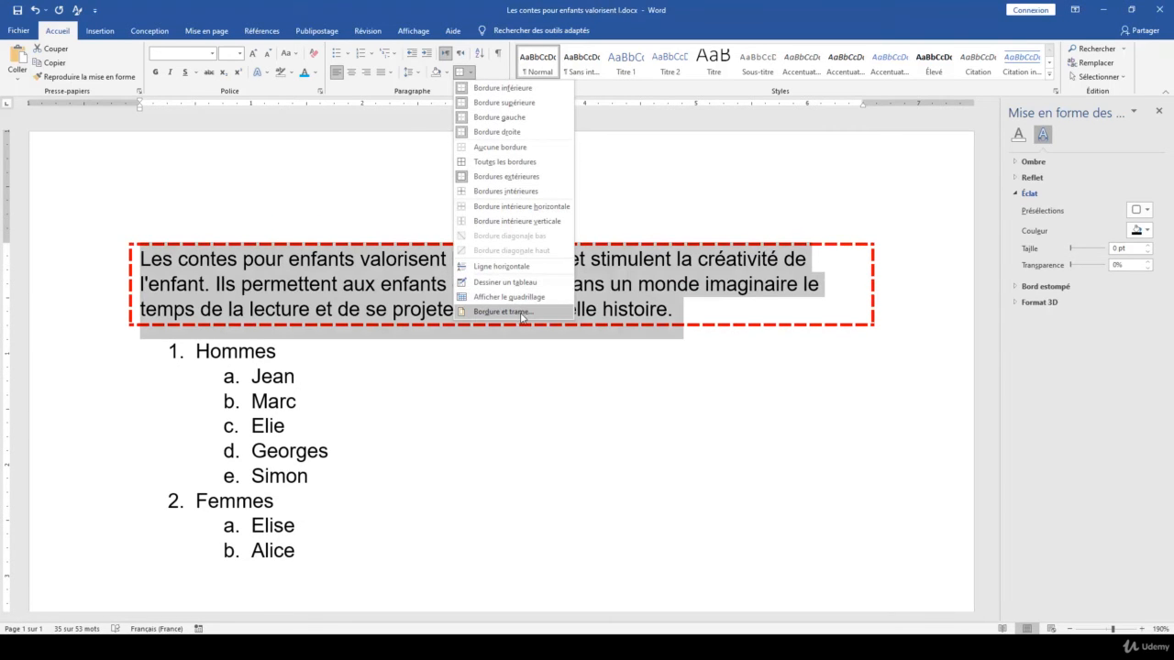
{"action": "left_click", "coordinate": [521, 312]}
{"action": "left_click", "coordinate": [711, 312]}
{"action": "left_click", "coordinate": [690, 330]}
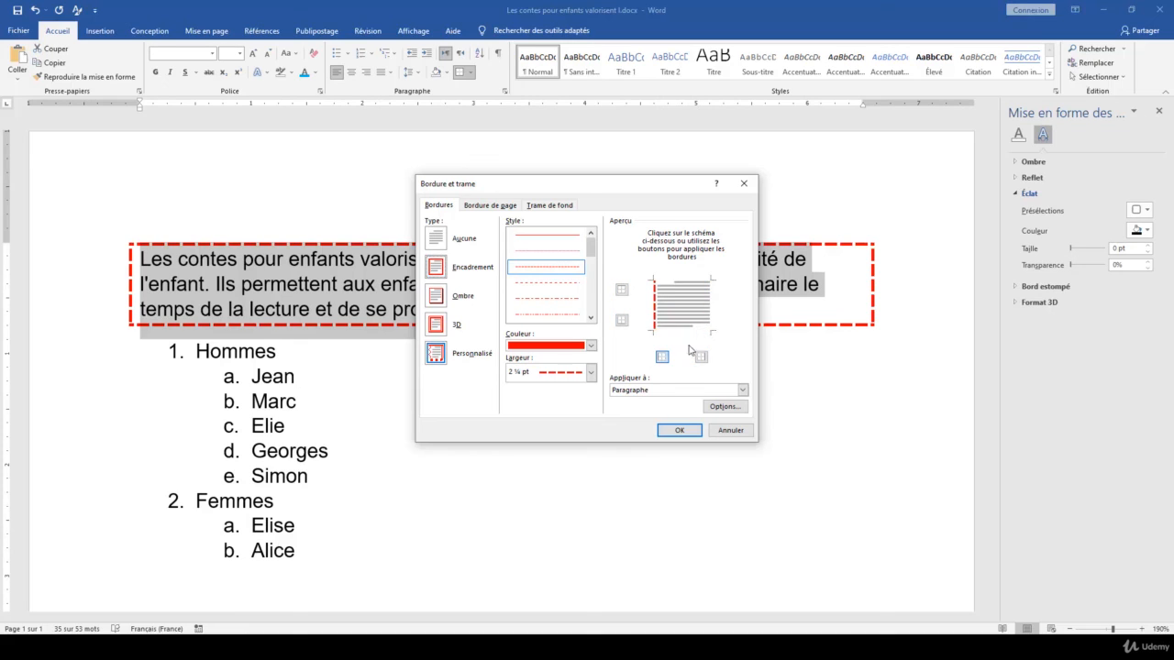
Step: Try a 1 pt line width, and try the triple-line style on the paragraph's left border
{"action": "left_click", "coordinate": [590, 371]}
{"action": "left_click", "coordinate": [567, 439]}
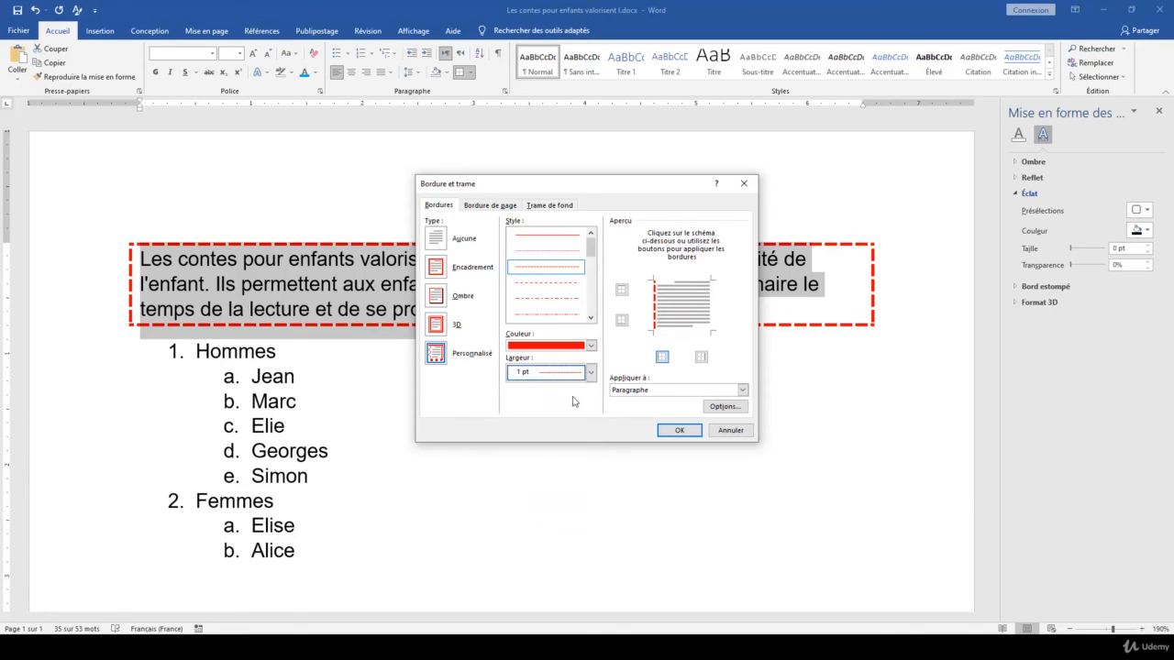
{"action": "left_click_drag", "start_coordinate": [591, 247], "coordinate": [591, 257]}
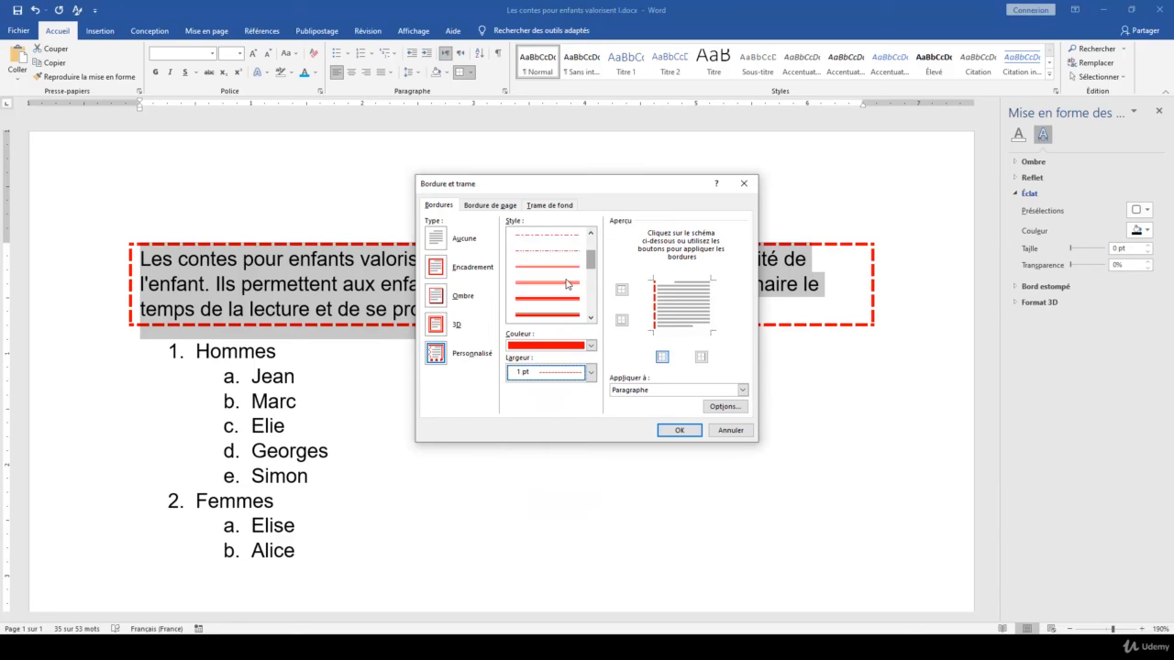
{"action": "left_click", "coordinate": [565, 282]}
{"action": "left_click", "coordinate": [657, 307]}
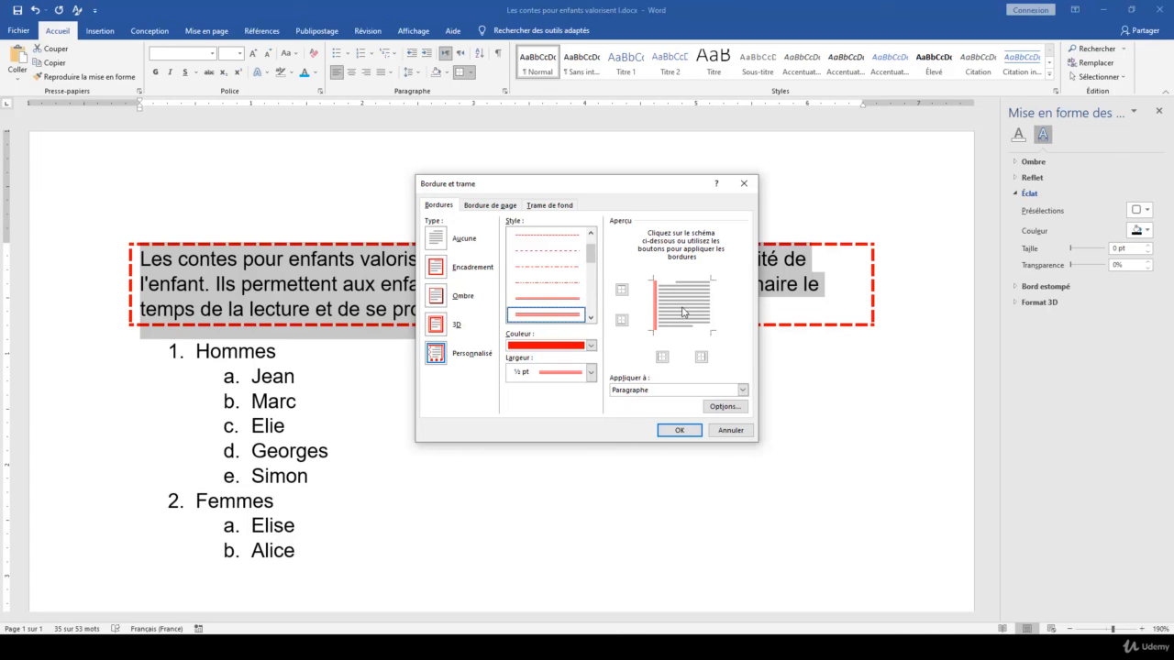
Step: Apply the ½ pt dash-dot-dot line style to the paragraph's left border and confirm the border settings
{"action": "left_click", "coordinate": [557, 285]}
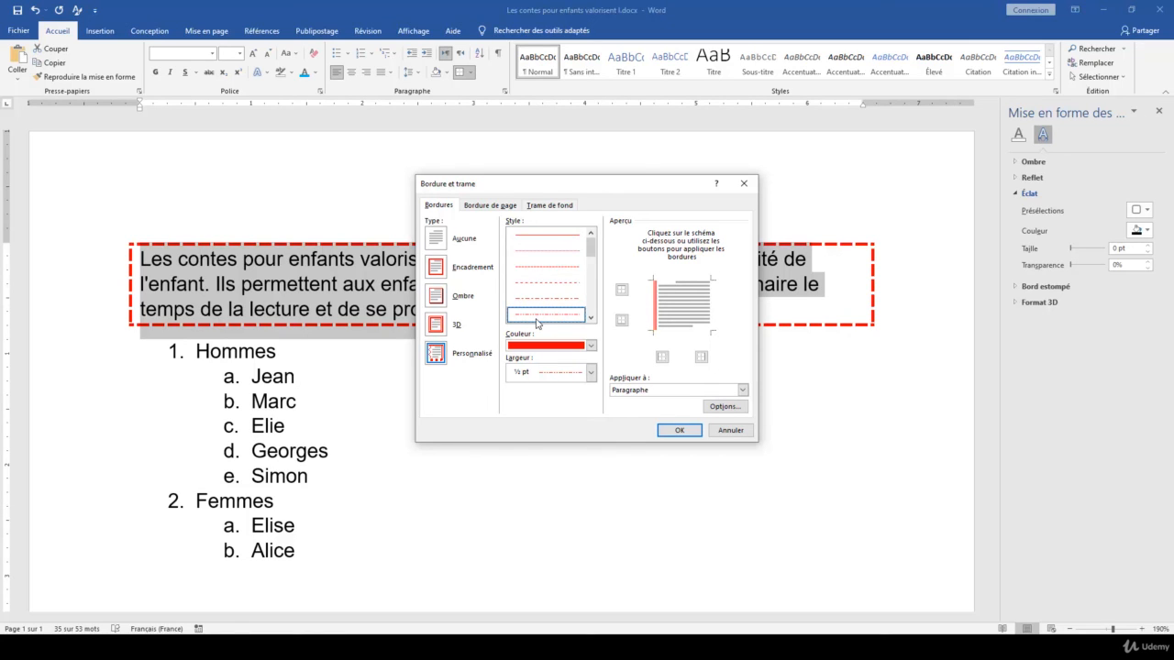
{"action": "left_click", "coordinate": [654, 302]}
{"action": "left_click", "coordinate": [678, 430]}
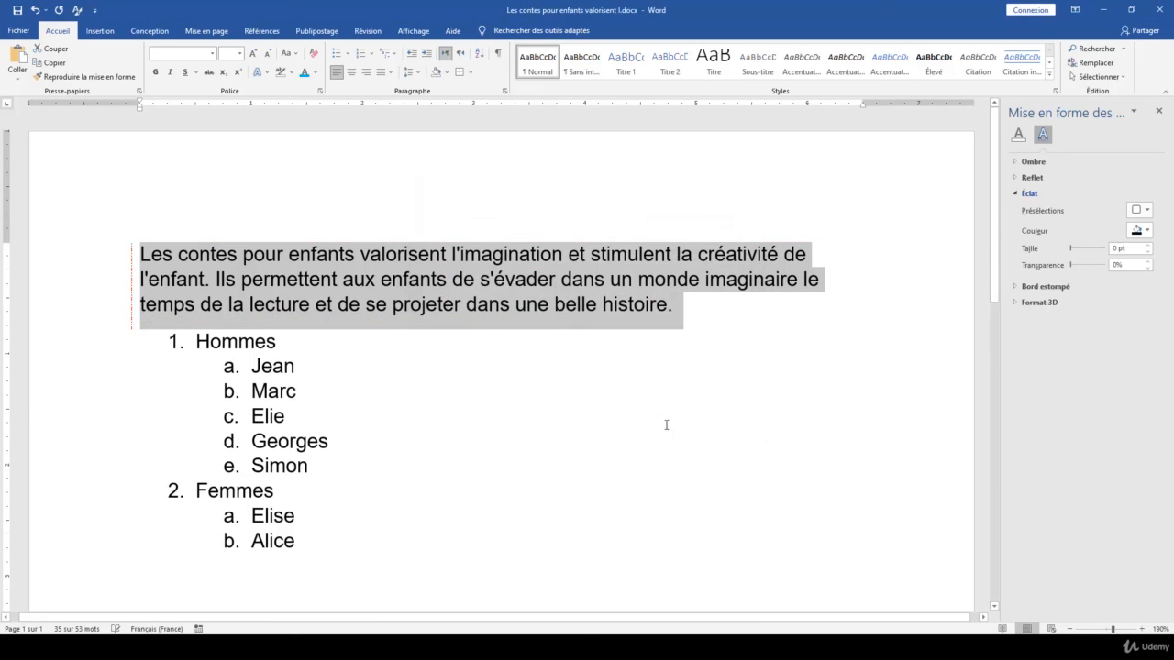